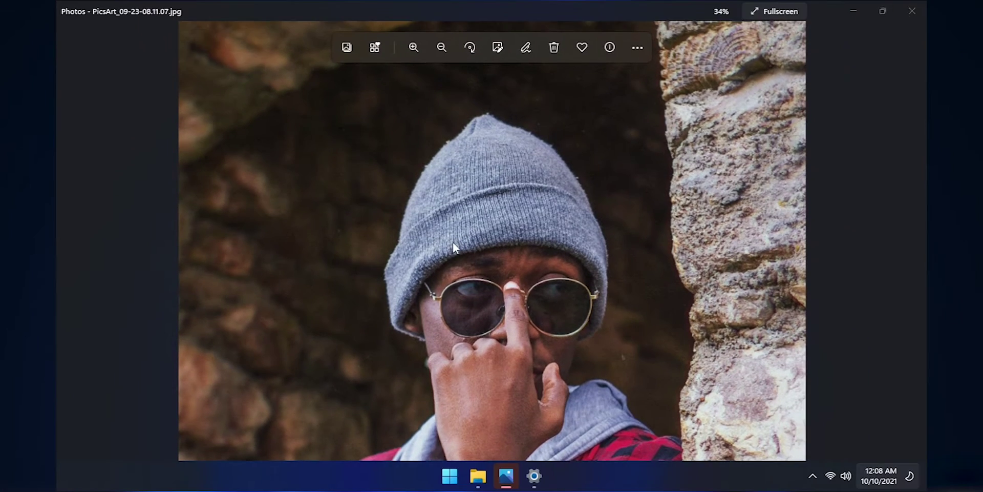
key(super+d)
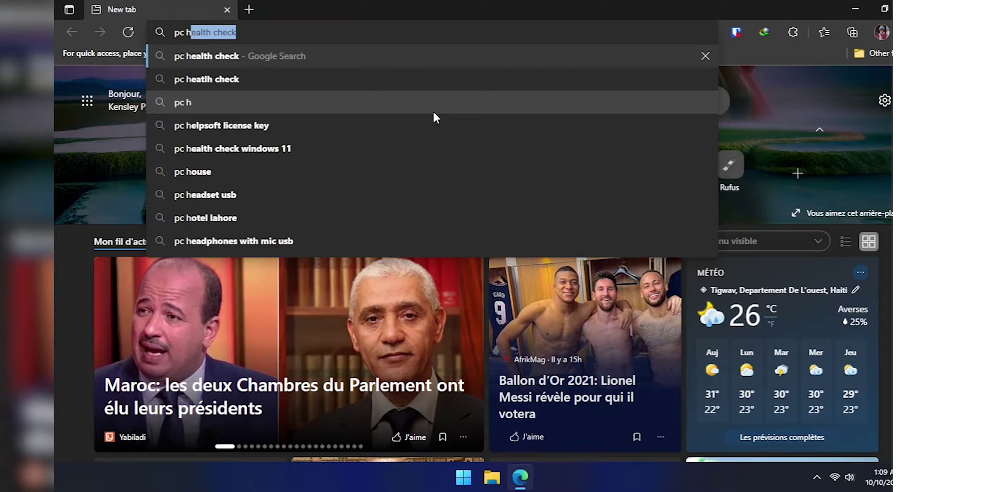
text(ealth checker)
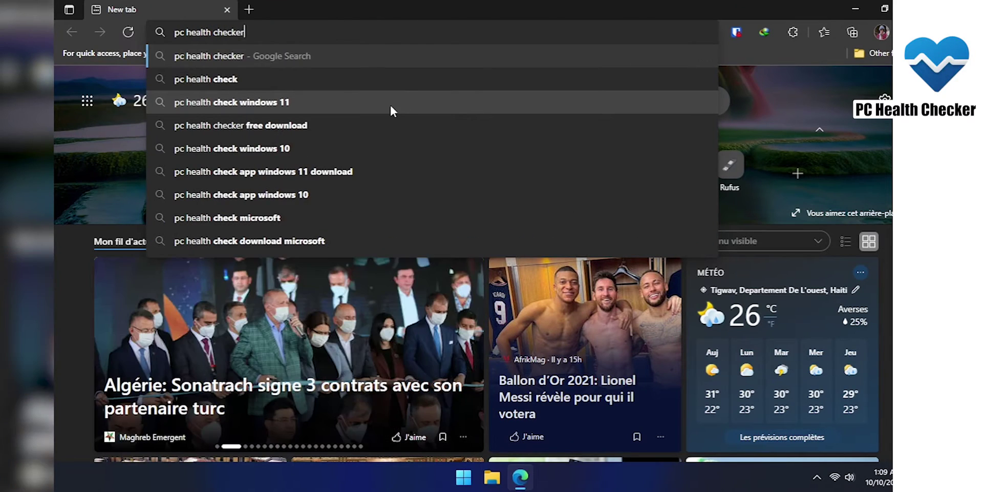
key(Return)
click(391, 189)
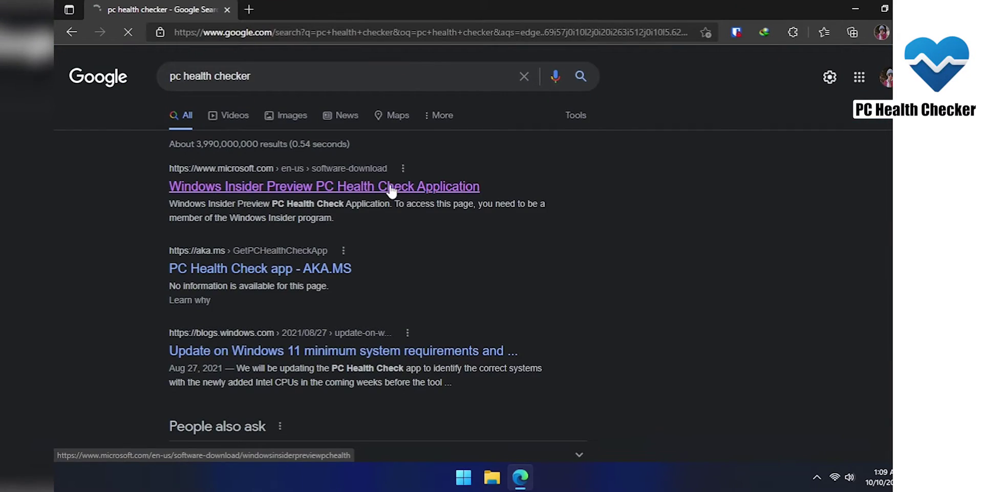
scroll(307, 246, down, 8)
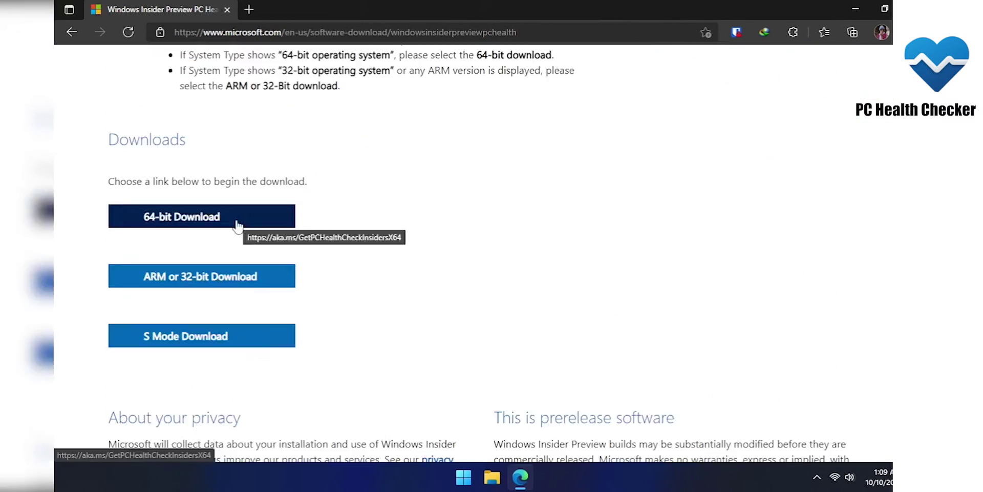
Open the Rufus website in a new browser tab
click(249, 15)
text(rufus)
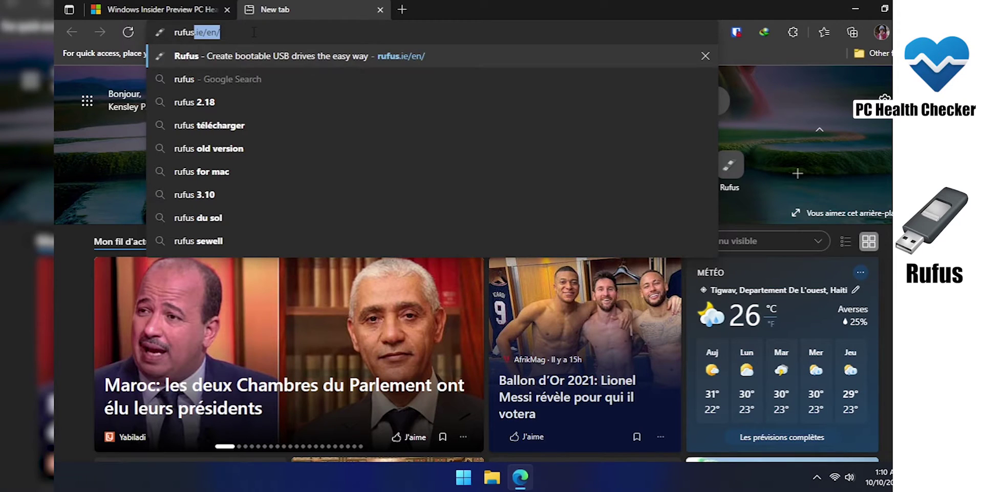
key(Return)
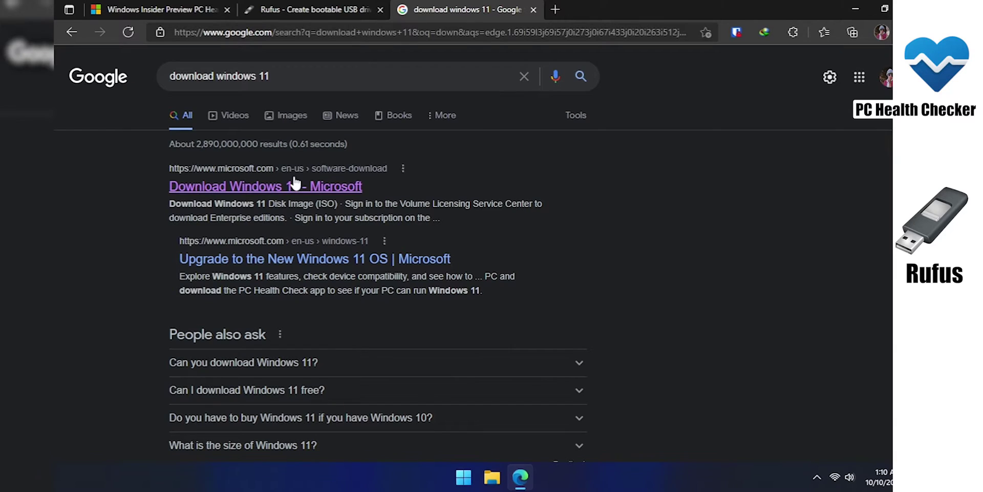
Open Microsoft's Download Windows 11 page and choose Windows 11 as the disk image (ISO) to download
click(296, 188)
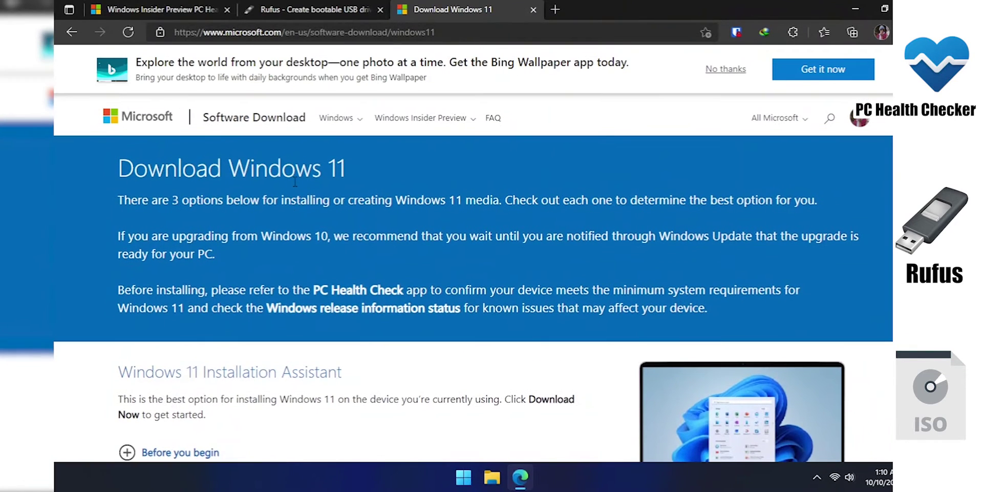
scroll(294, 182, down, 12)
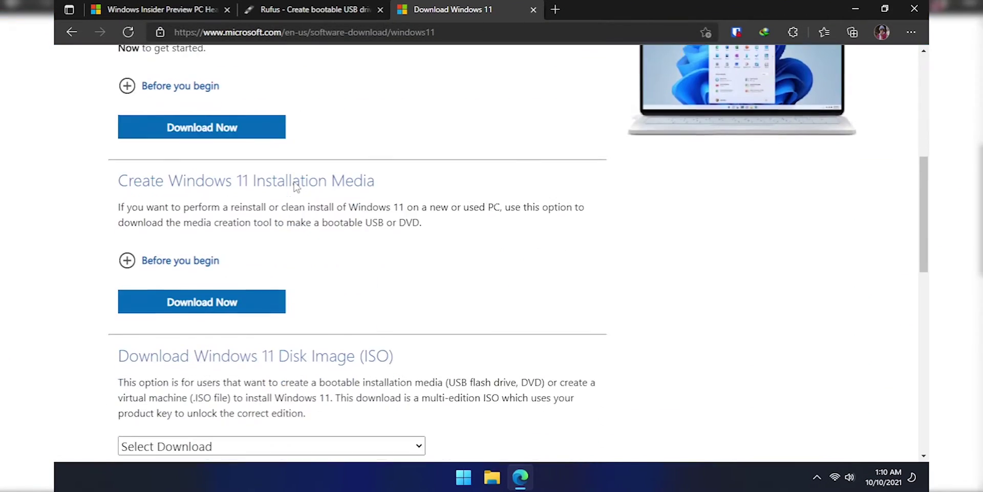
scroll(294, 184, down, 2)
click(283, 203)
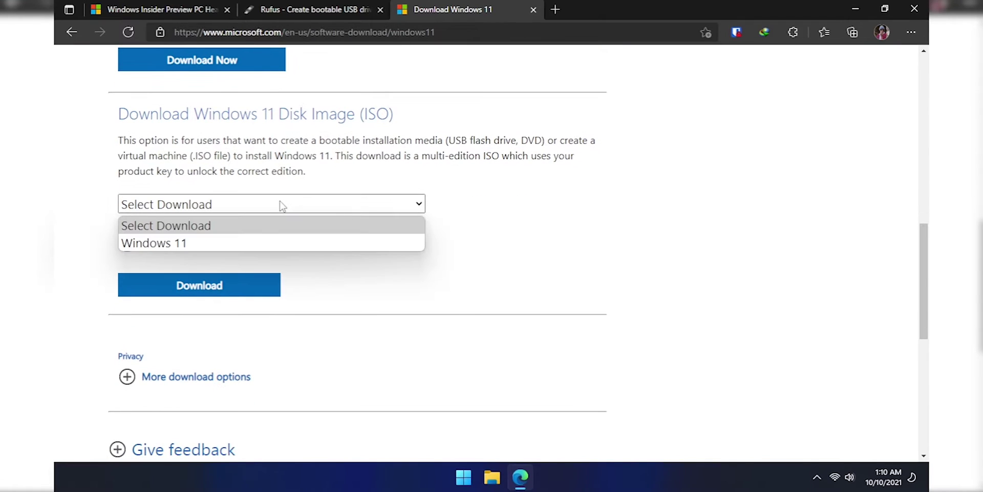
click(238, 241)
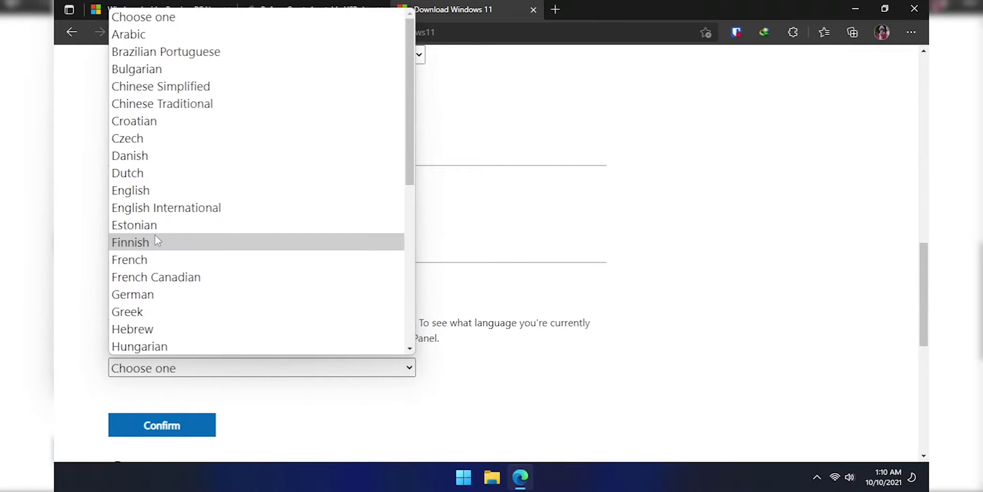
Choose English as the product language and confirm it
click(136, 192)
click(193, 425)
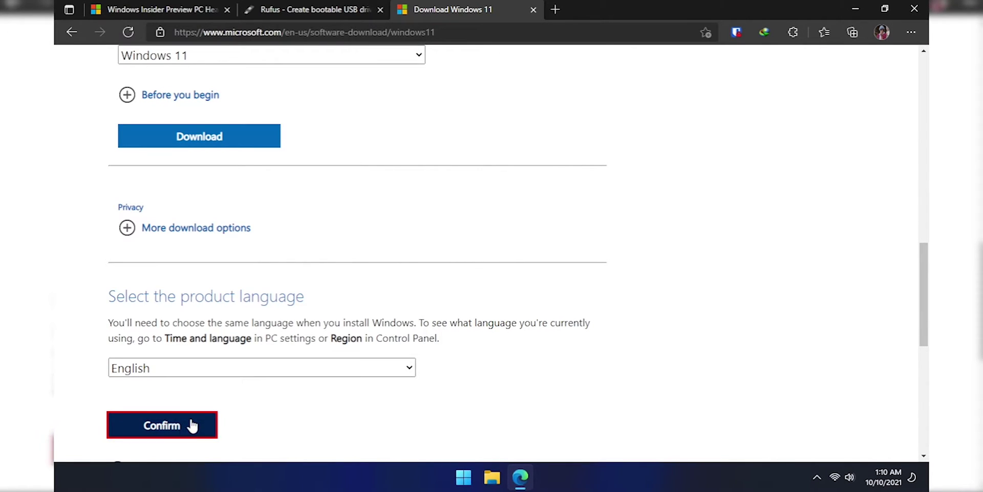
scroll(190, 422, down, 5)
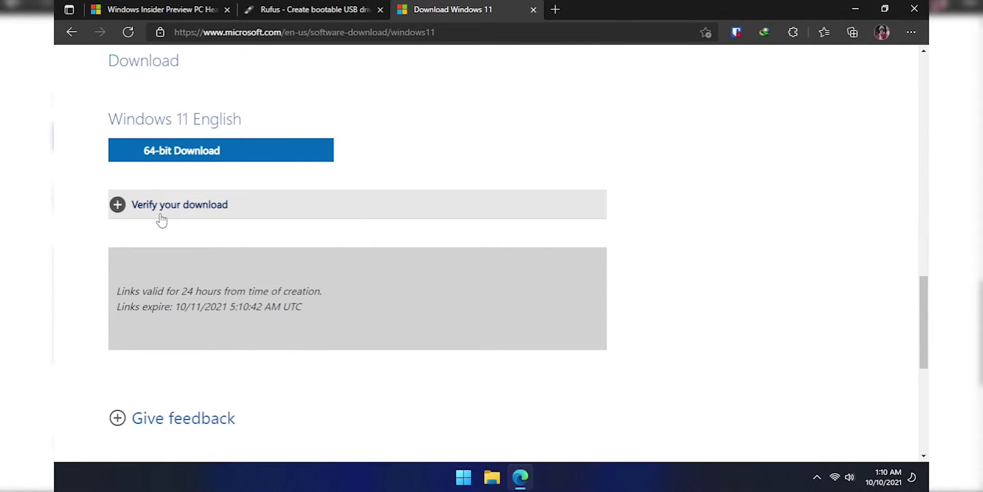
Start the 64-bit download of Win11_English_x64.iso in the download manager and pause it
click(170, 158)
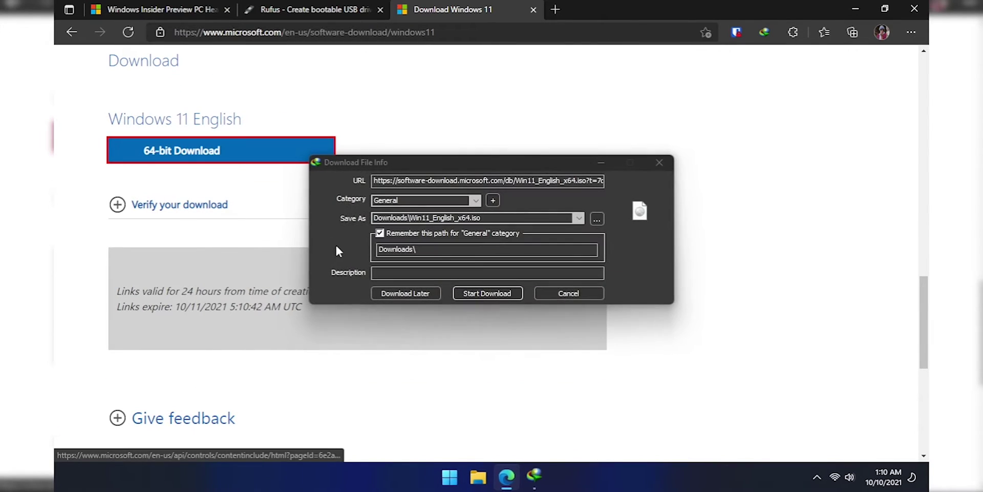
click(504, 291)
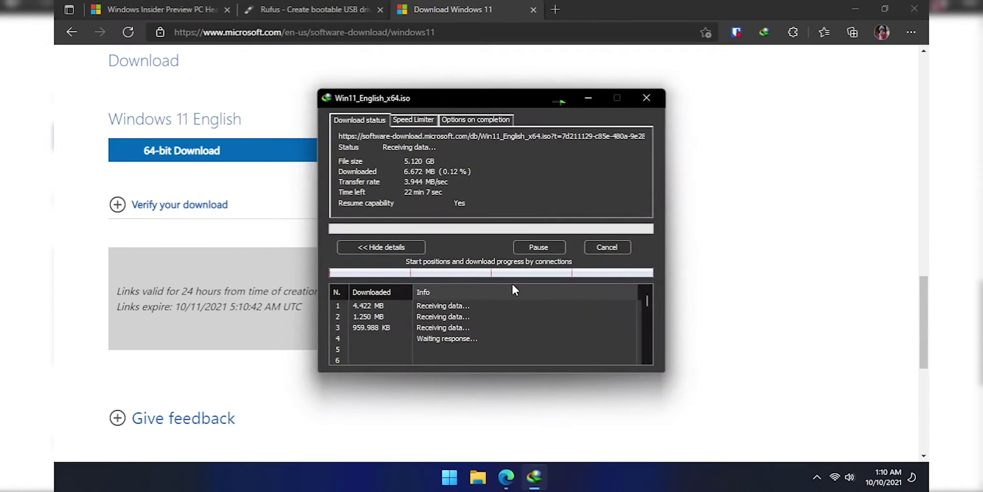
click(532, 248)
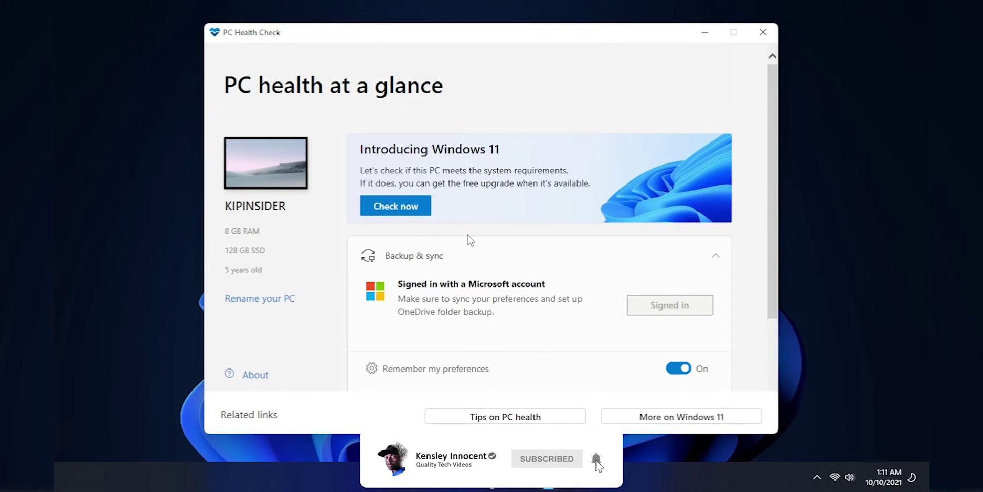
Run the Windows 11 compatibility check in PC Health Check, view all results and close them
click(418, 211)
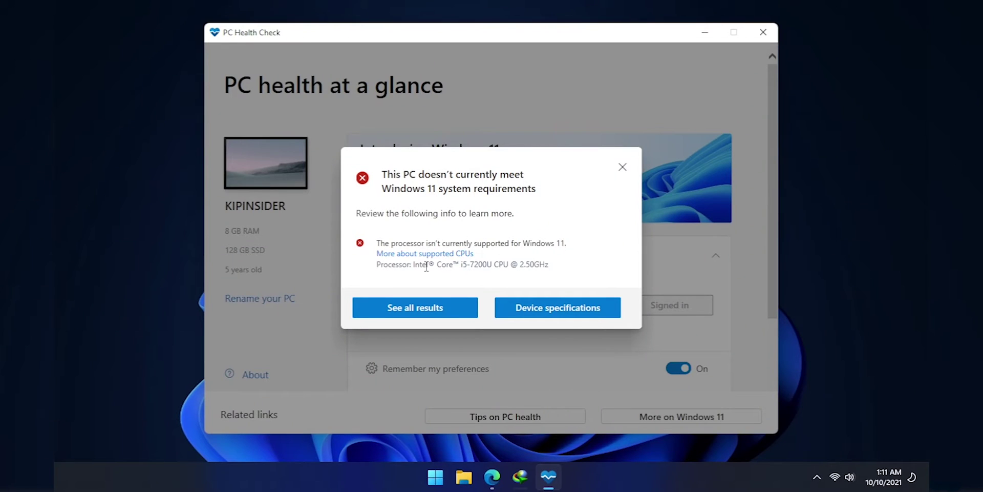
click(439, 309)
click(624, 134)
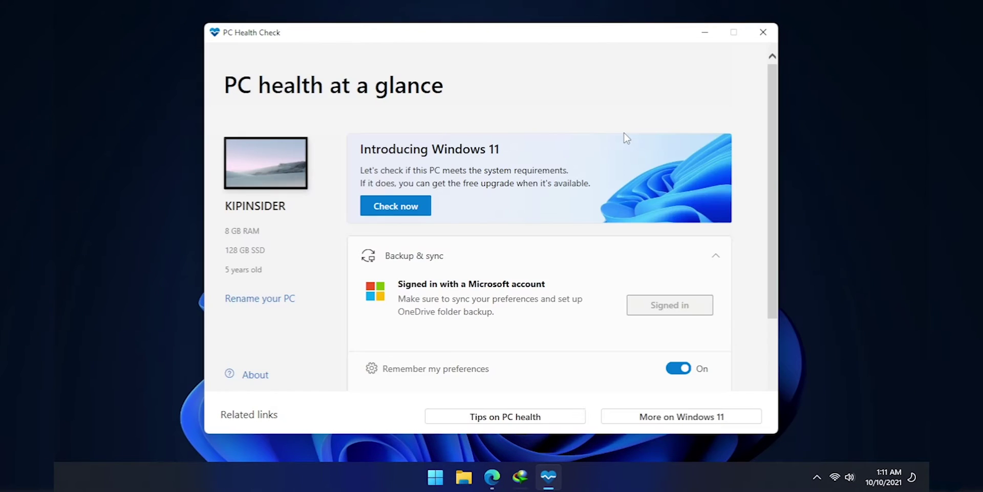
Open Device security in Windows Security and examine the TPM specification version and the Secure boot status
key(super)
text(sec)
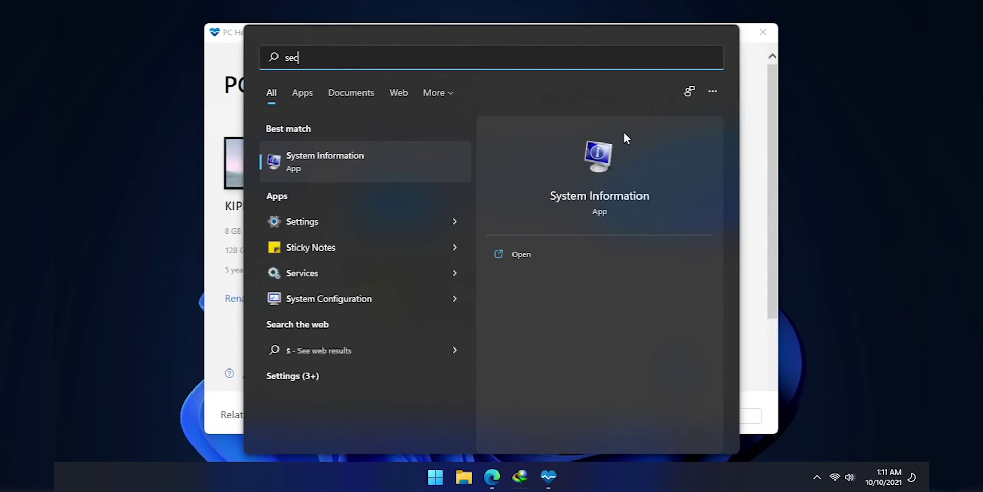
click(418, 156)
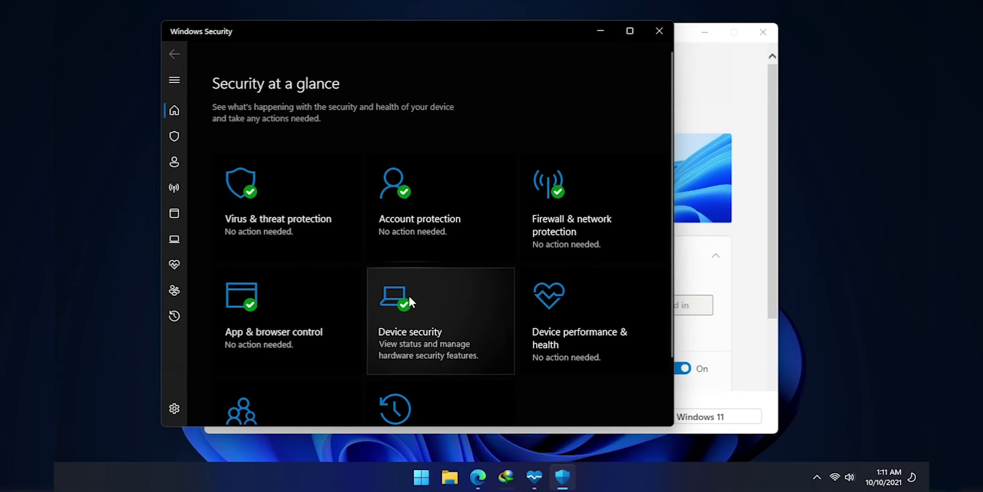
click(408, 294)
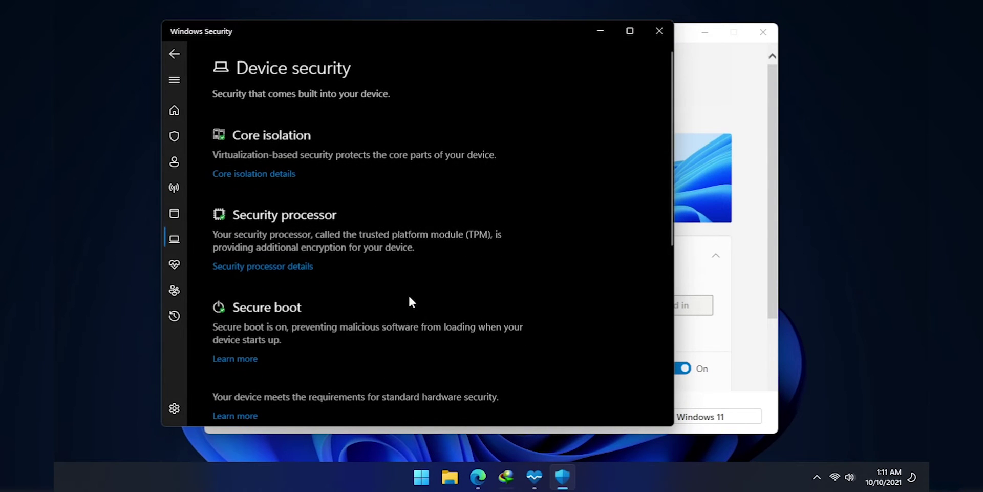
click(291, 266)
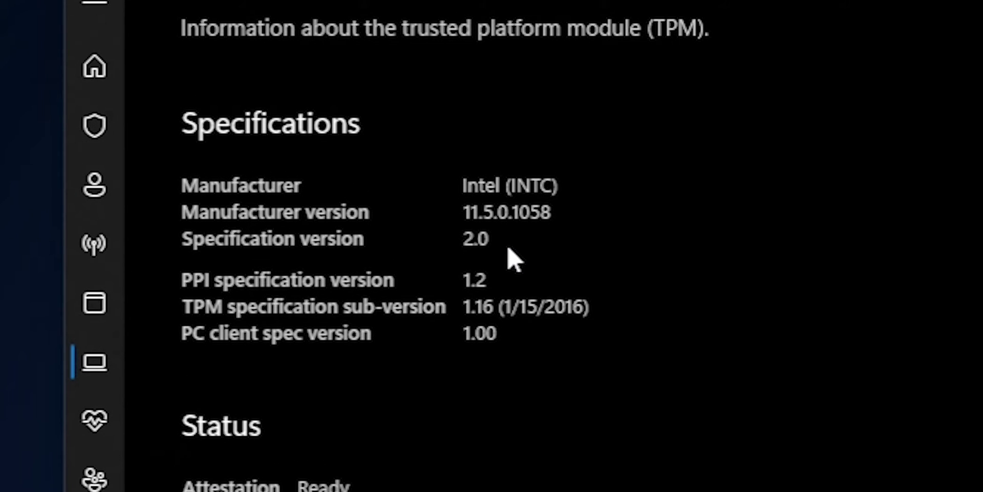
click(94, 0)
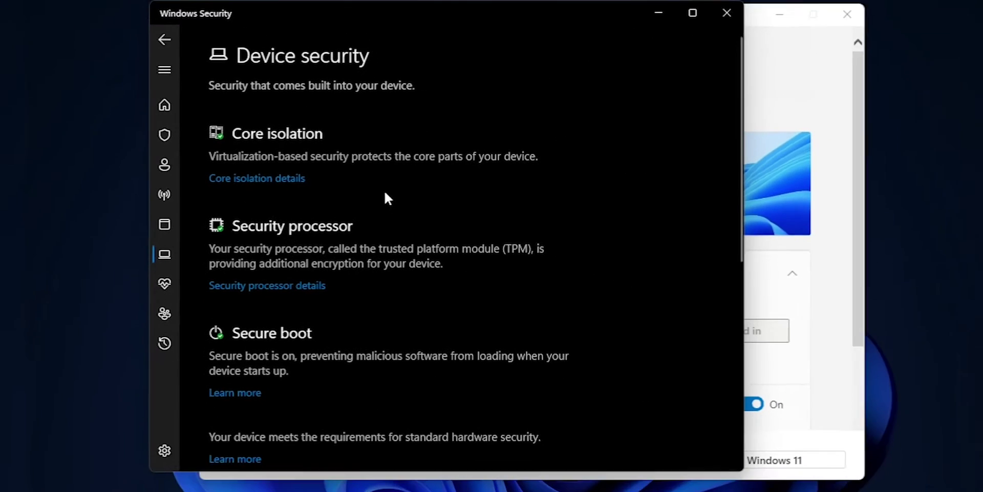
scroll(347, 284, down, 3)
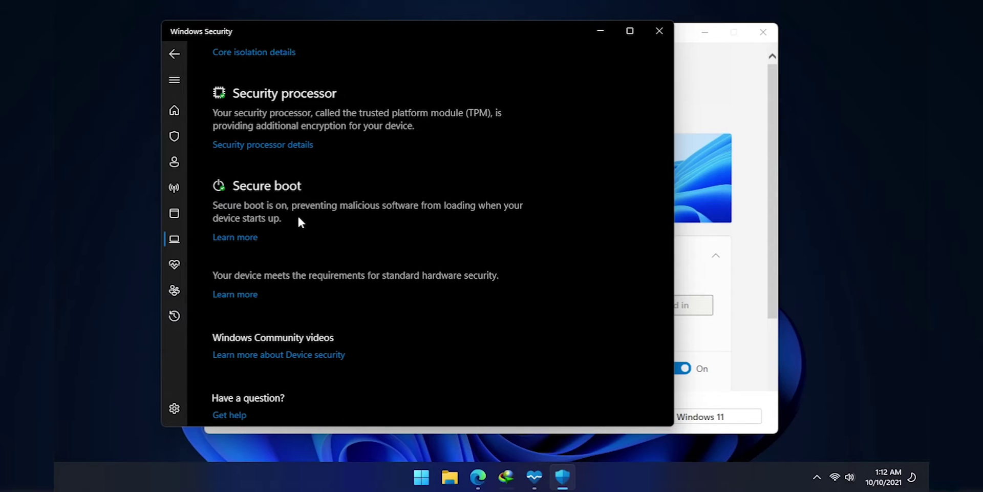
Launch Rufus from the desktop and load Win11_English_x64.iso as the boot image
key(super+d)
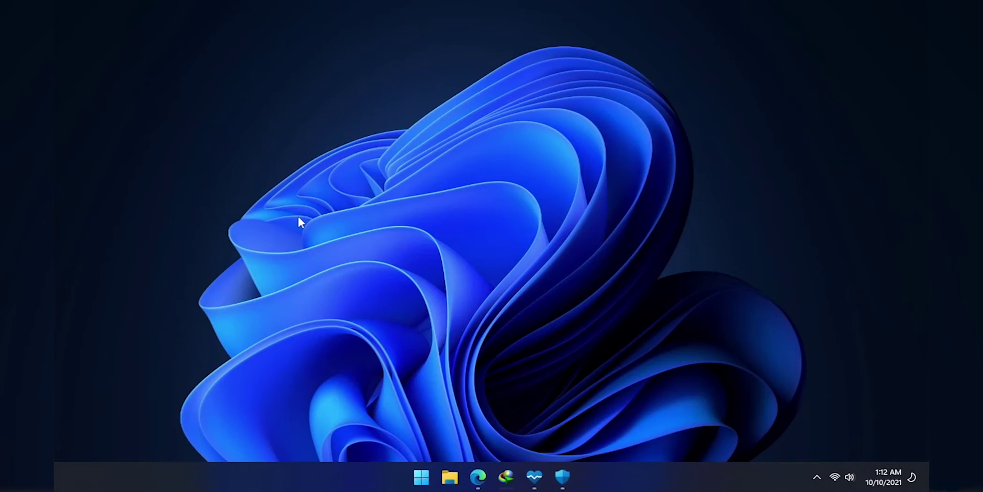
key(super)
text(ruf)
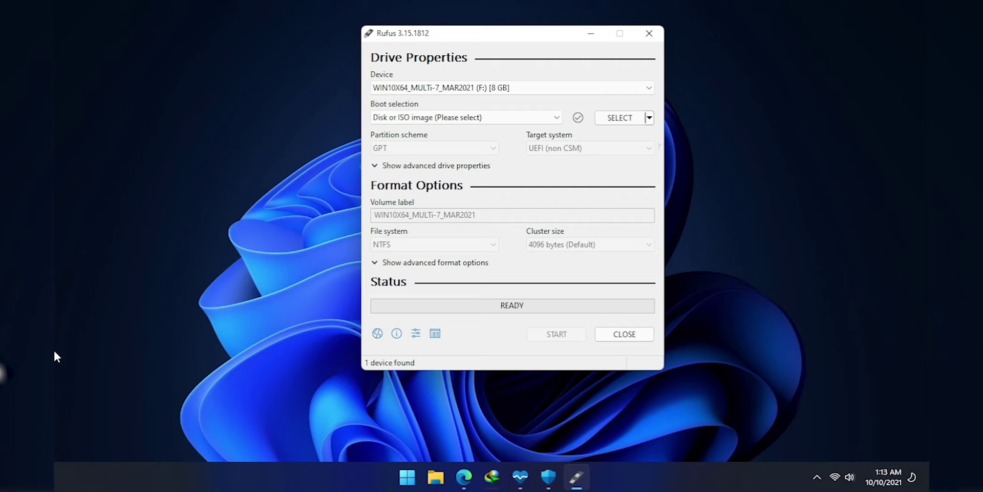
click(619, 117)
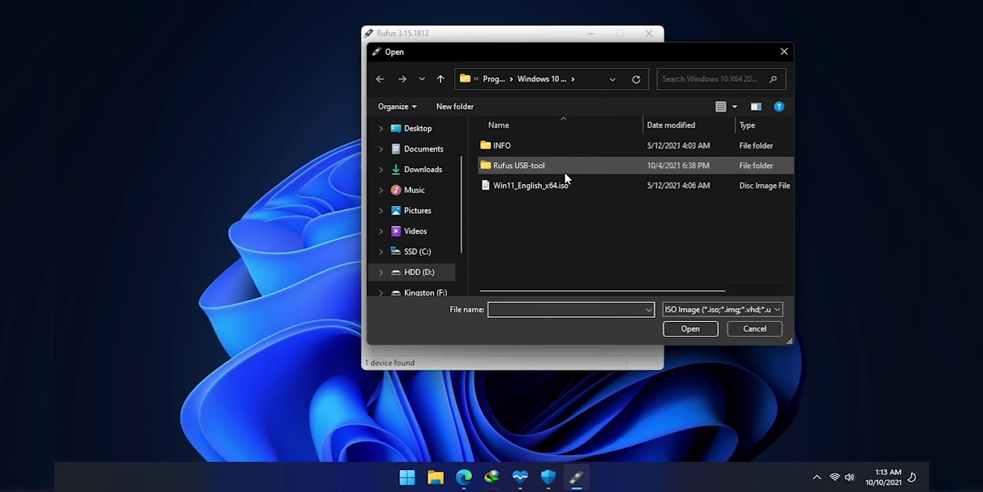
click(554, 181)
click(678, 330)
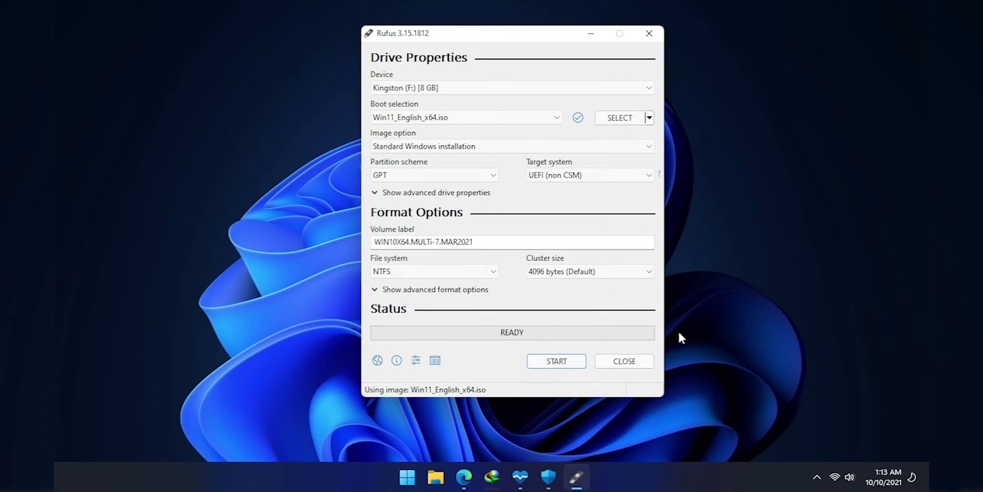
Review the available partition scheme and target system options for the USB drive
click(483, 177)
click(484, 177)
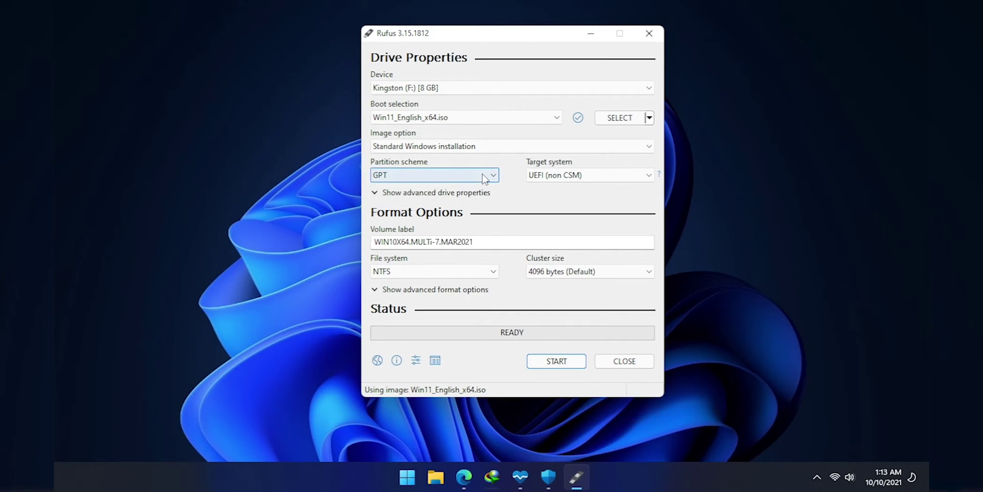
click(535, 177)
click(535, 178)
Open Disk Management and minimize the Rufus window
key(super+x)
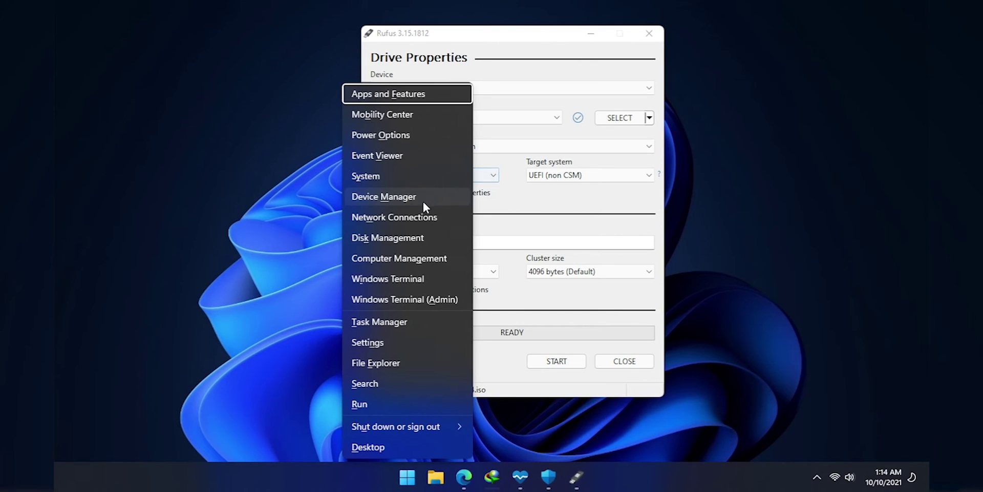
click(403, 240)
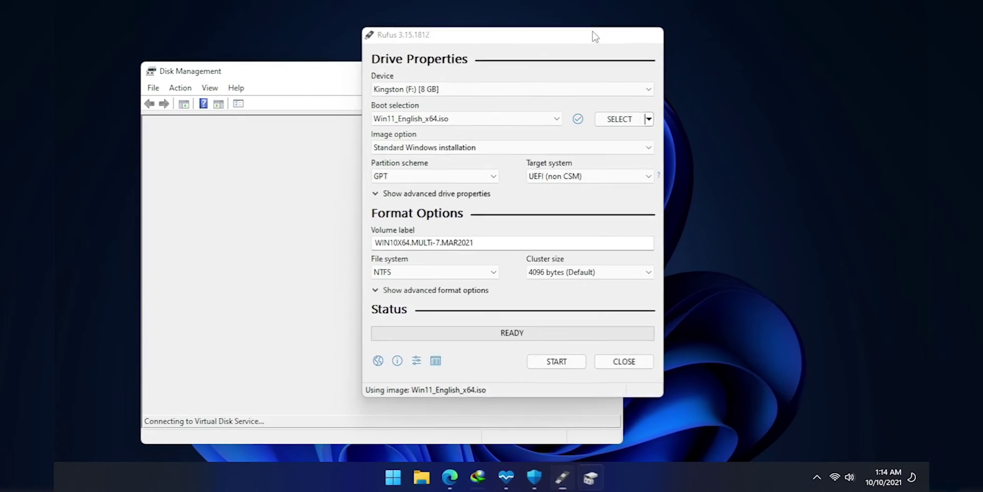
click(591, 34)
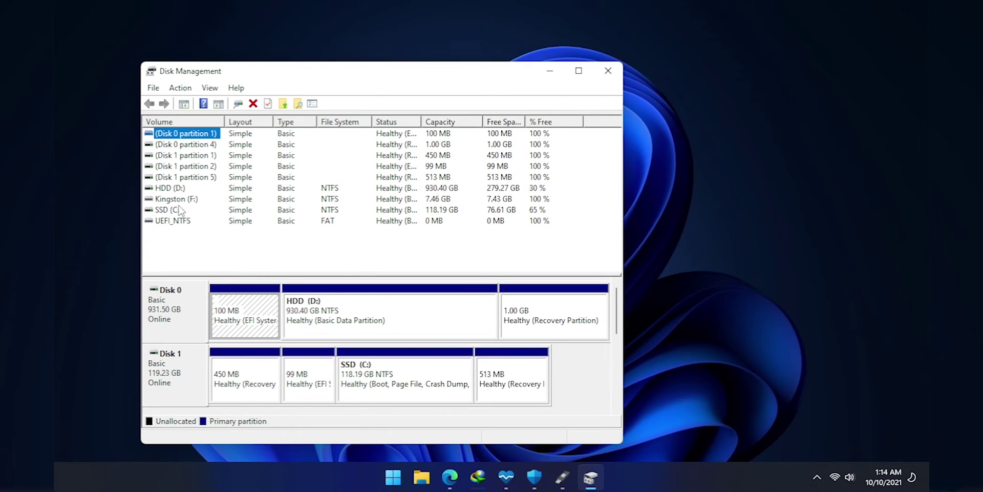
Open the properties of the SSD (C:) volume and show the computer's disk drives in its hardware list
click(171, 210)
right_click(171, 210)
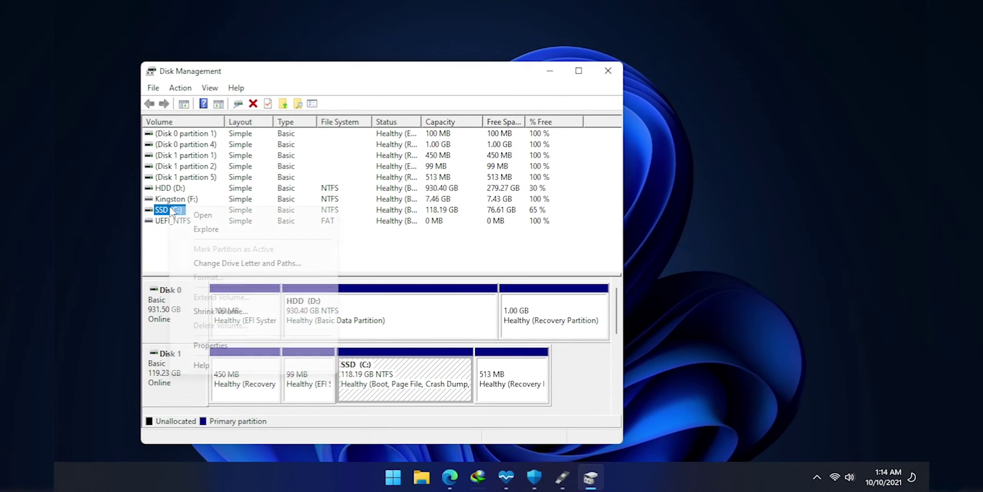
click(197, 354)
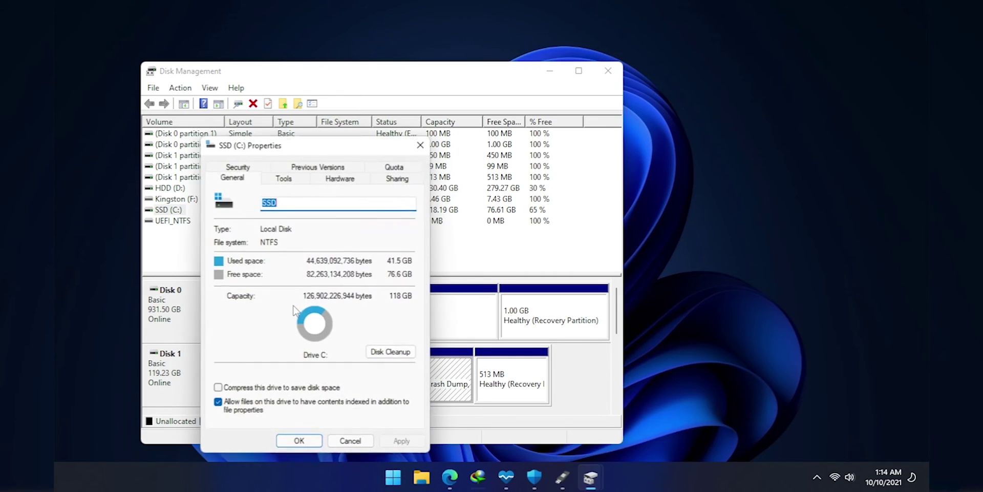
click(328, 184)
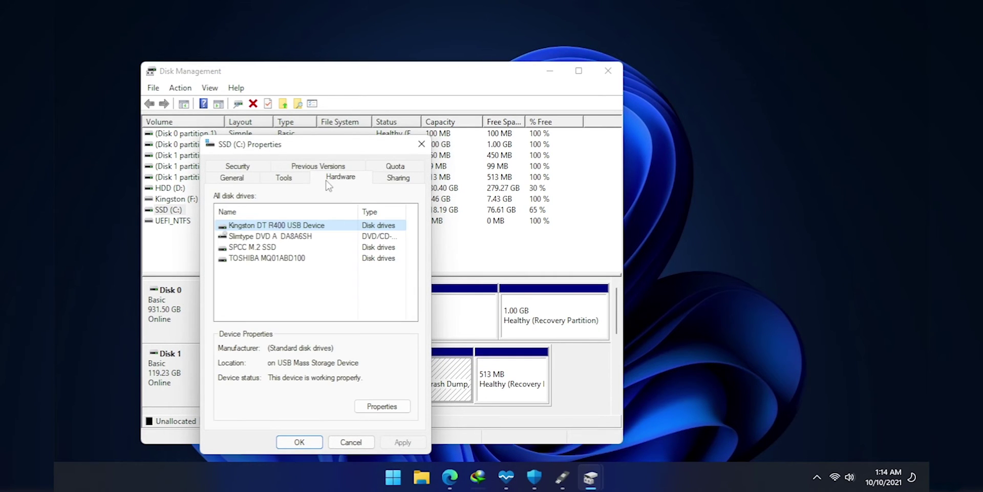
Populate the volume information of the SPCC M.2 SSD to check its partition style, and close Disk Management
double_click(254, 247)
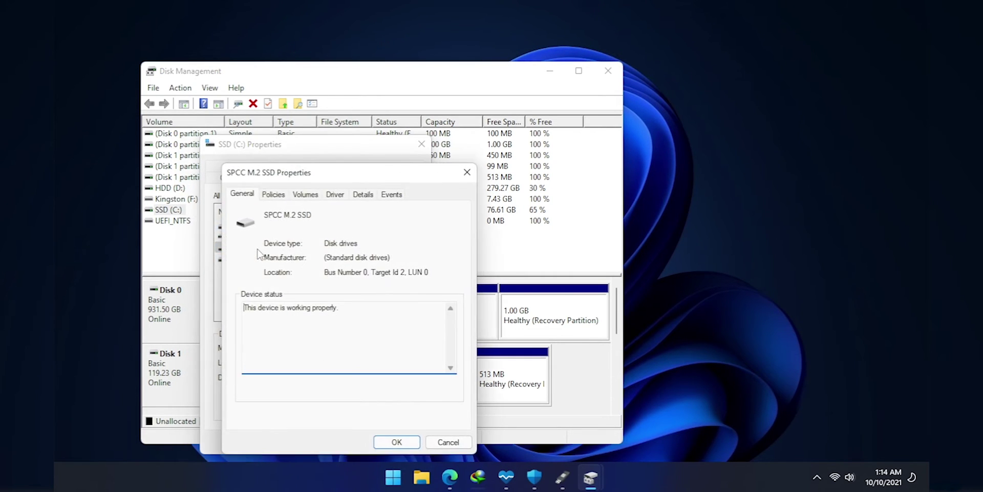
click(310, 197)
click(277, 414)
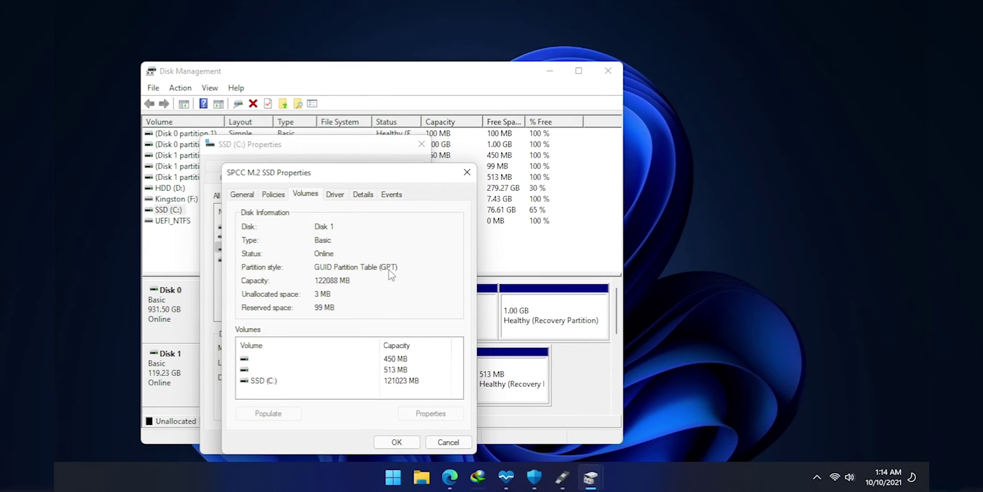
click(467, 172)
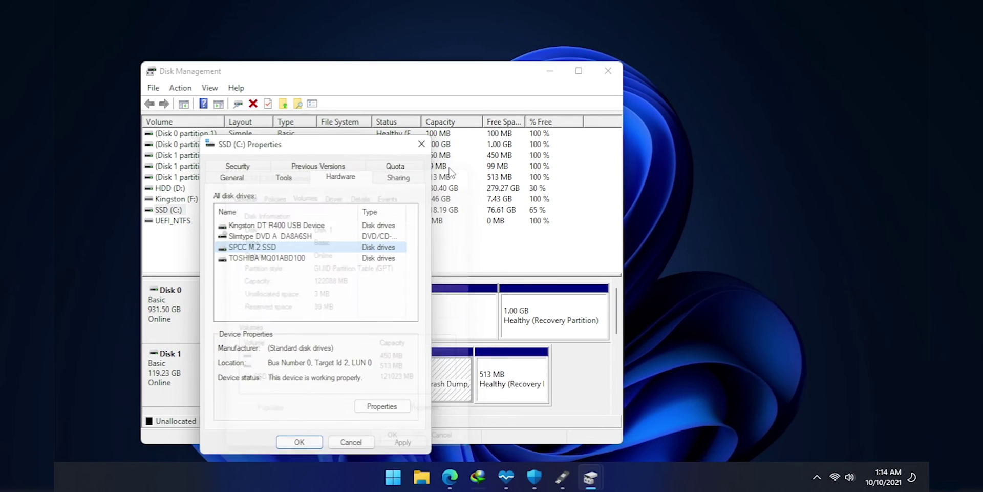
click(420, 145)
click(608, 71)
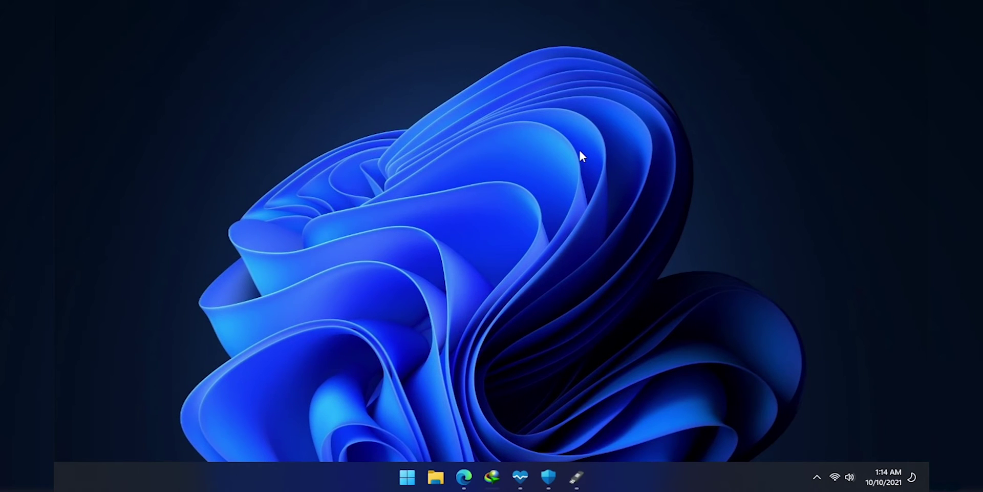
Search for System Information, check the BIOS mode in its system summary, and close it
key(super+Tab)
key(super)
text(inf)
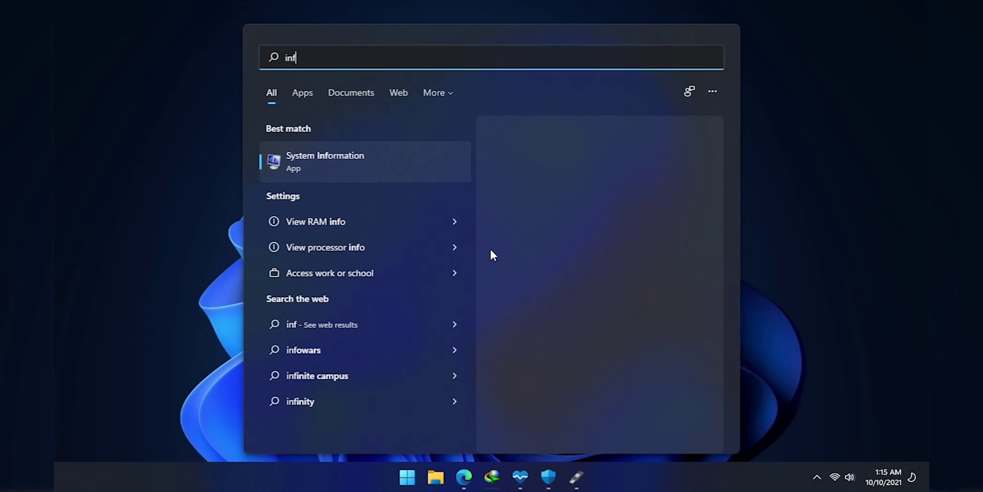
click(393, 178)
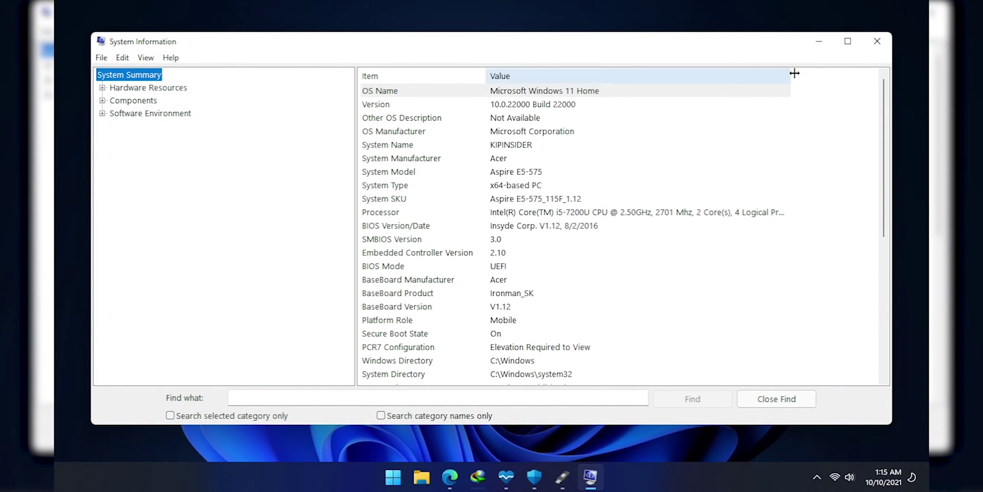
click(878, 41)
Switch back to Rufus and start writing Win11_English_x64.iso to the Kingston (F:) drive, accepting the erasure of its data
click(577, 476)
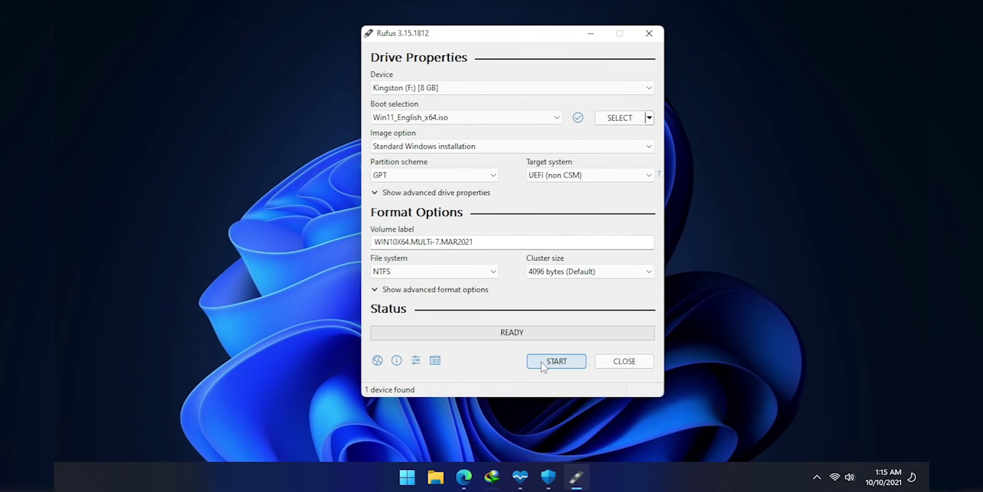
click(542, 362)
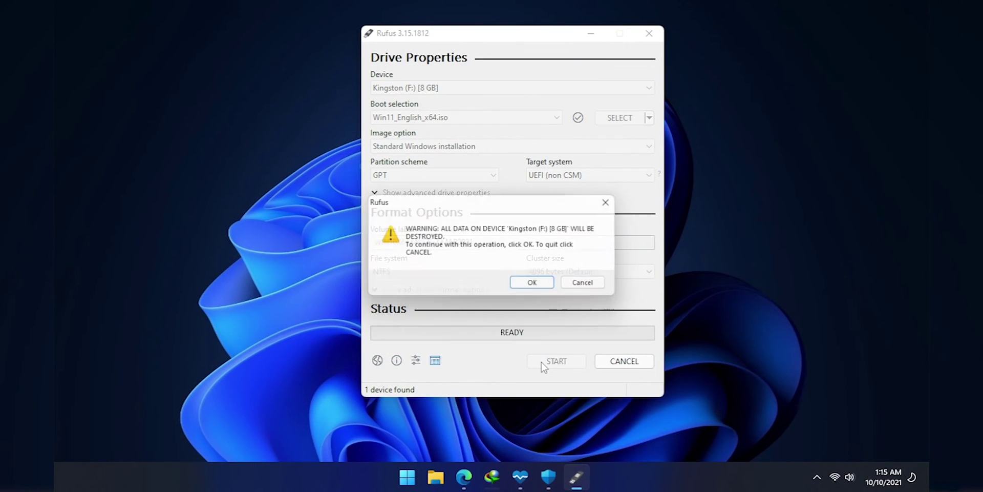
click(536, 285)
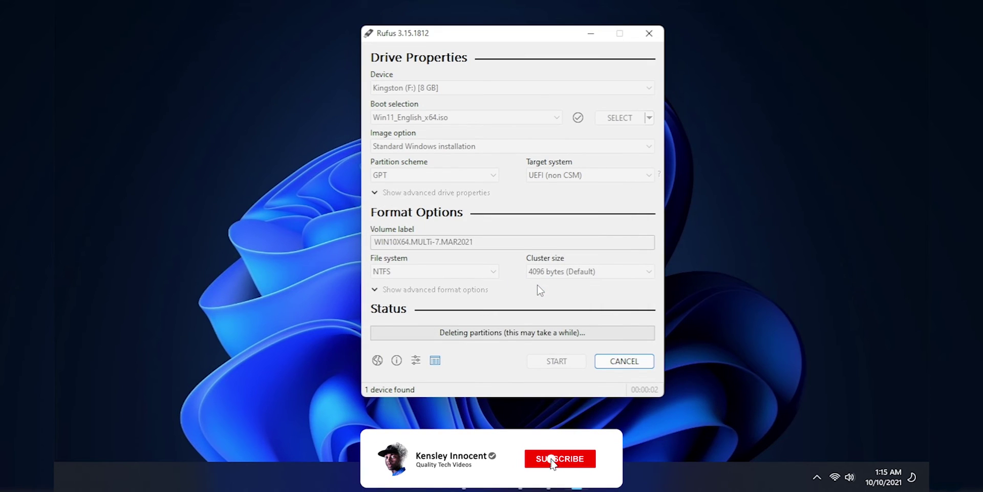